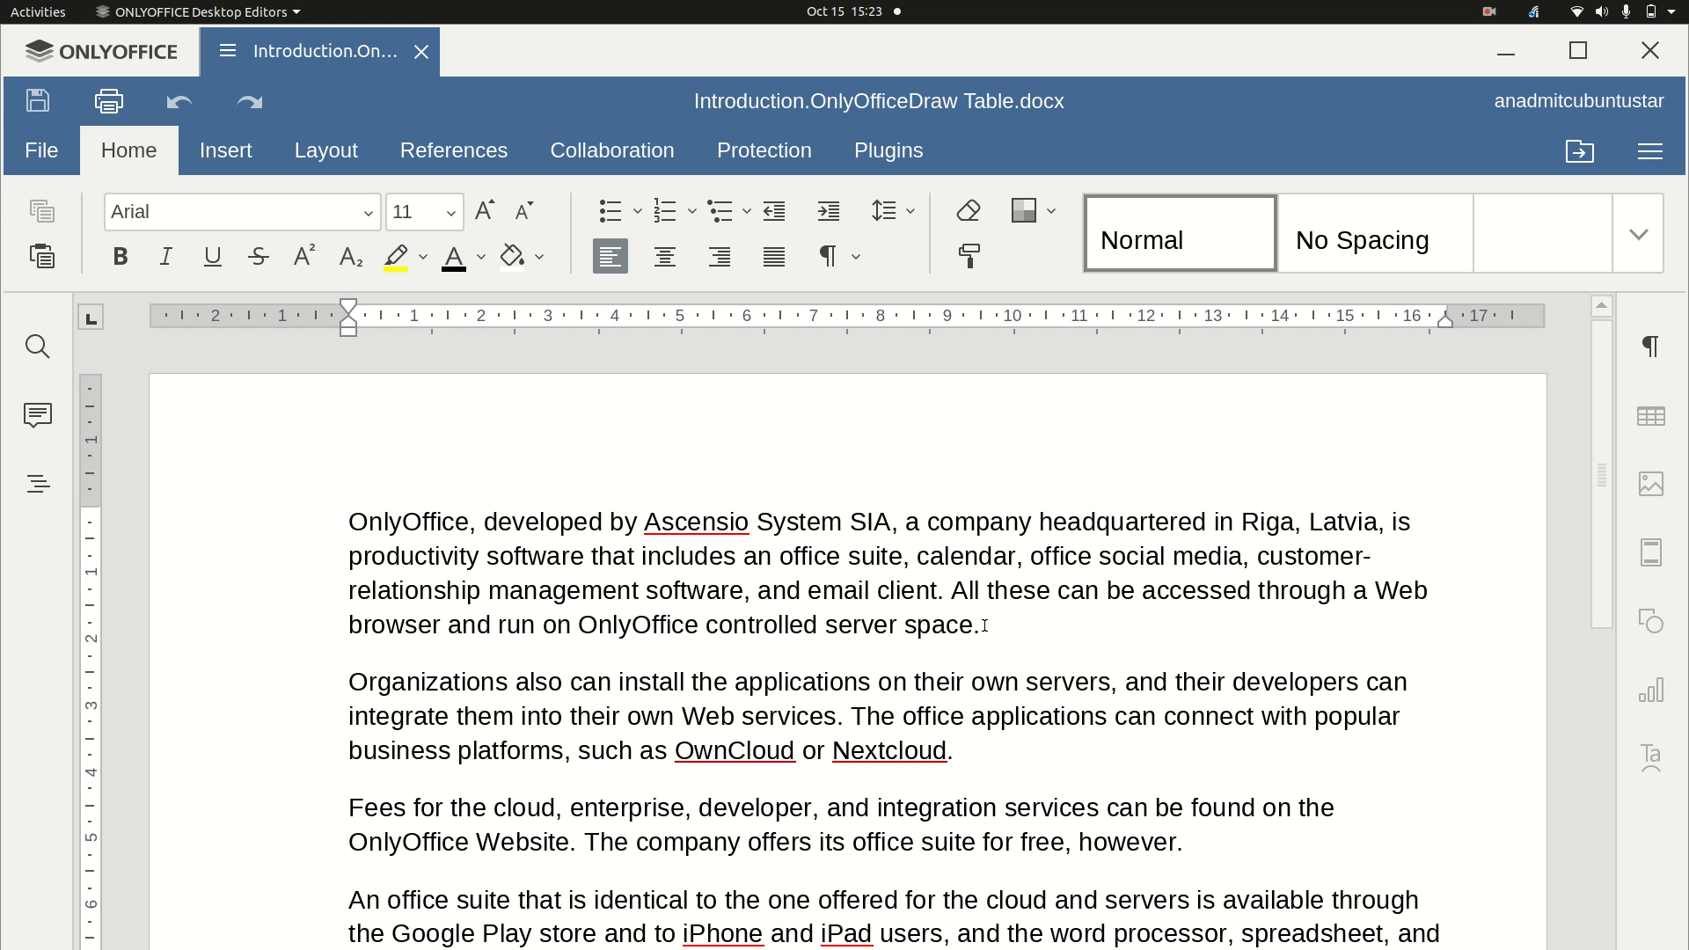
# Step: Draw a single-cell table about 6.6 cm wide on a new line below the first paragraph and enter "Hello world" in it
pyautogui.click(983, 625)
pyautogui.press('Return')
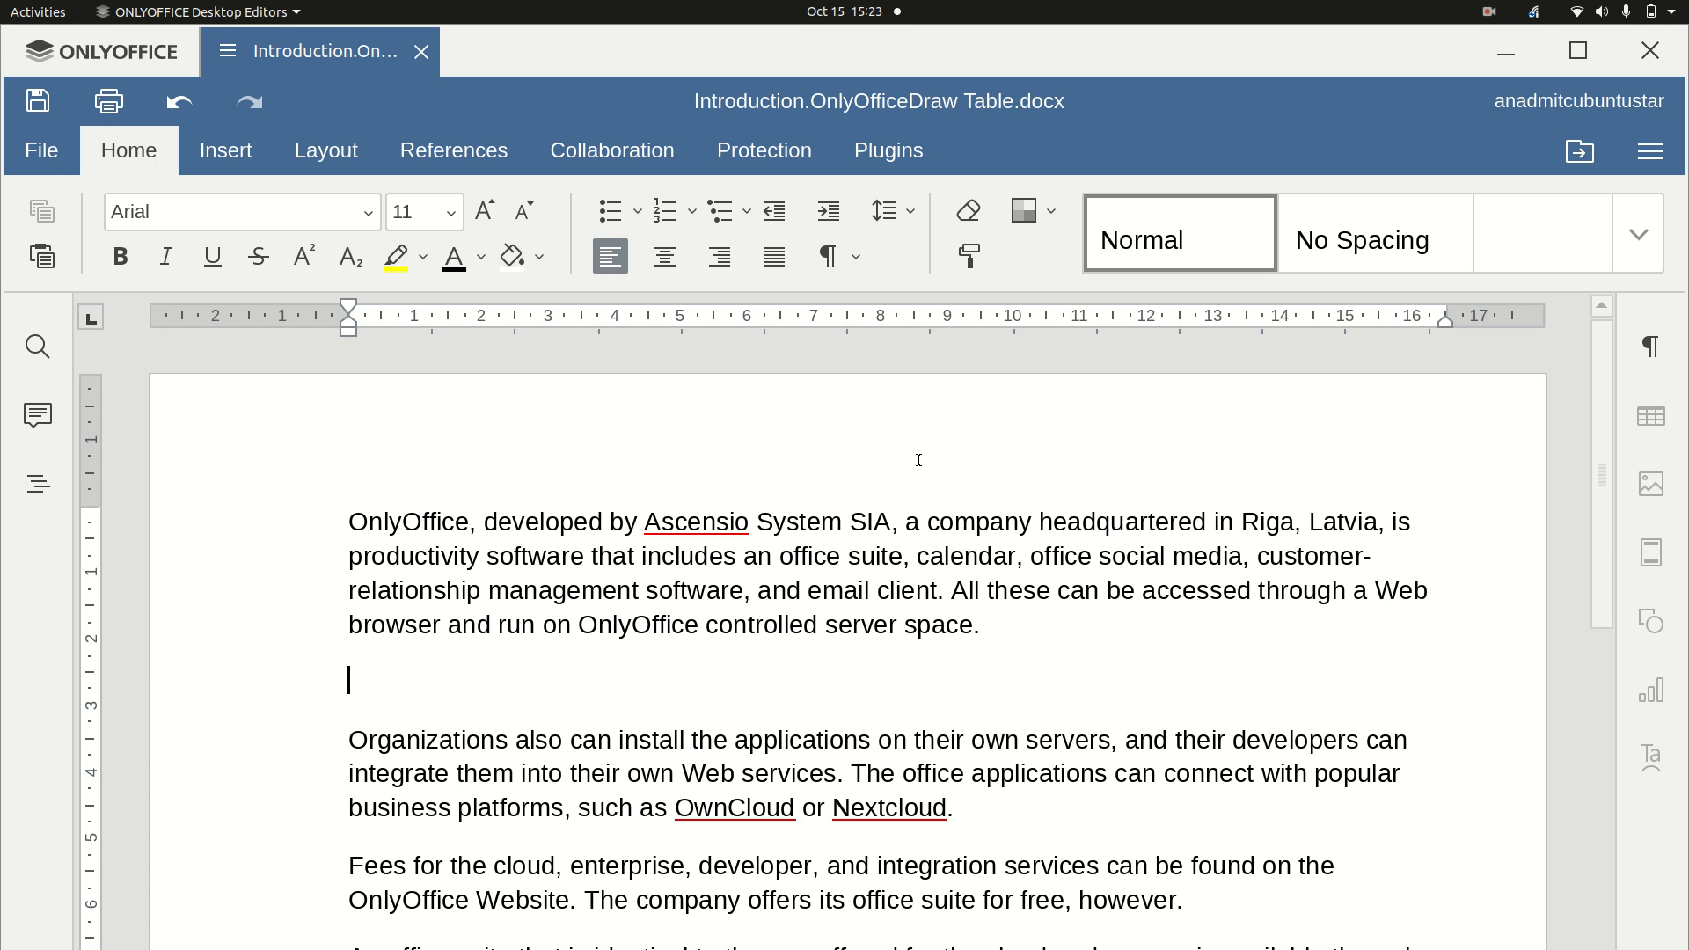
pyautogui.click(224, 156)
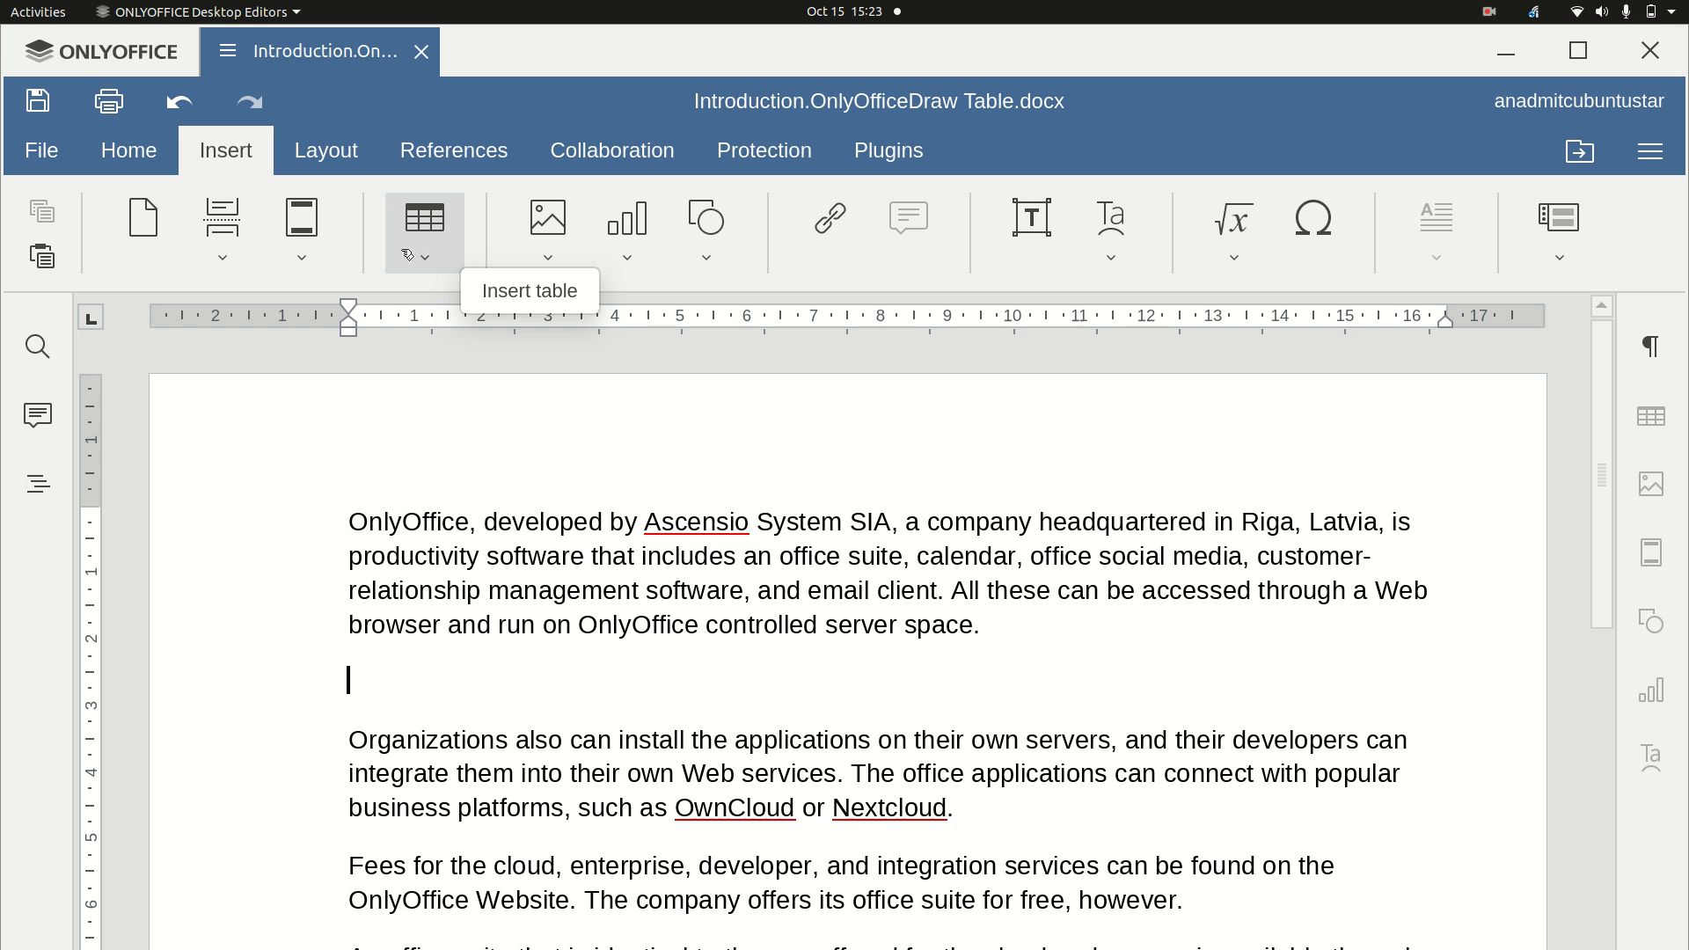
pyautogui.click(426, 262)
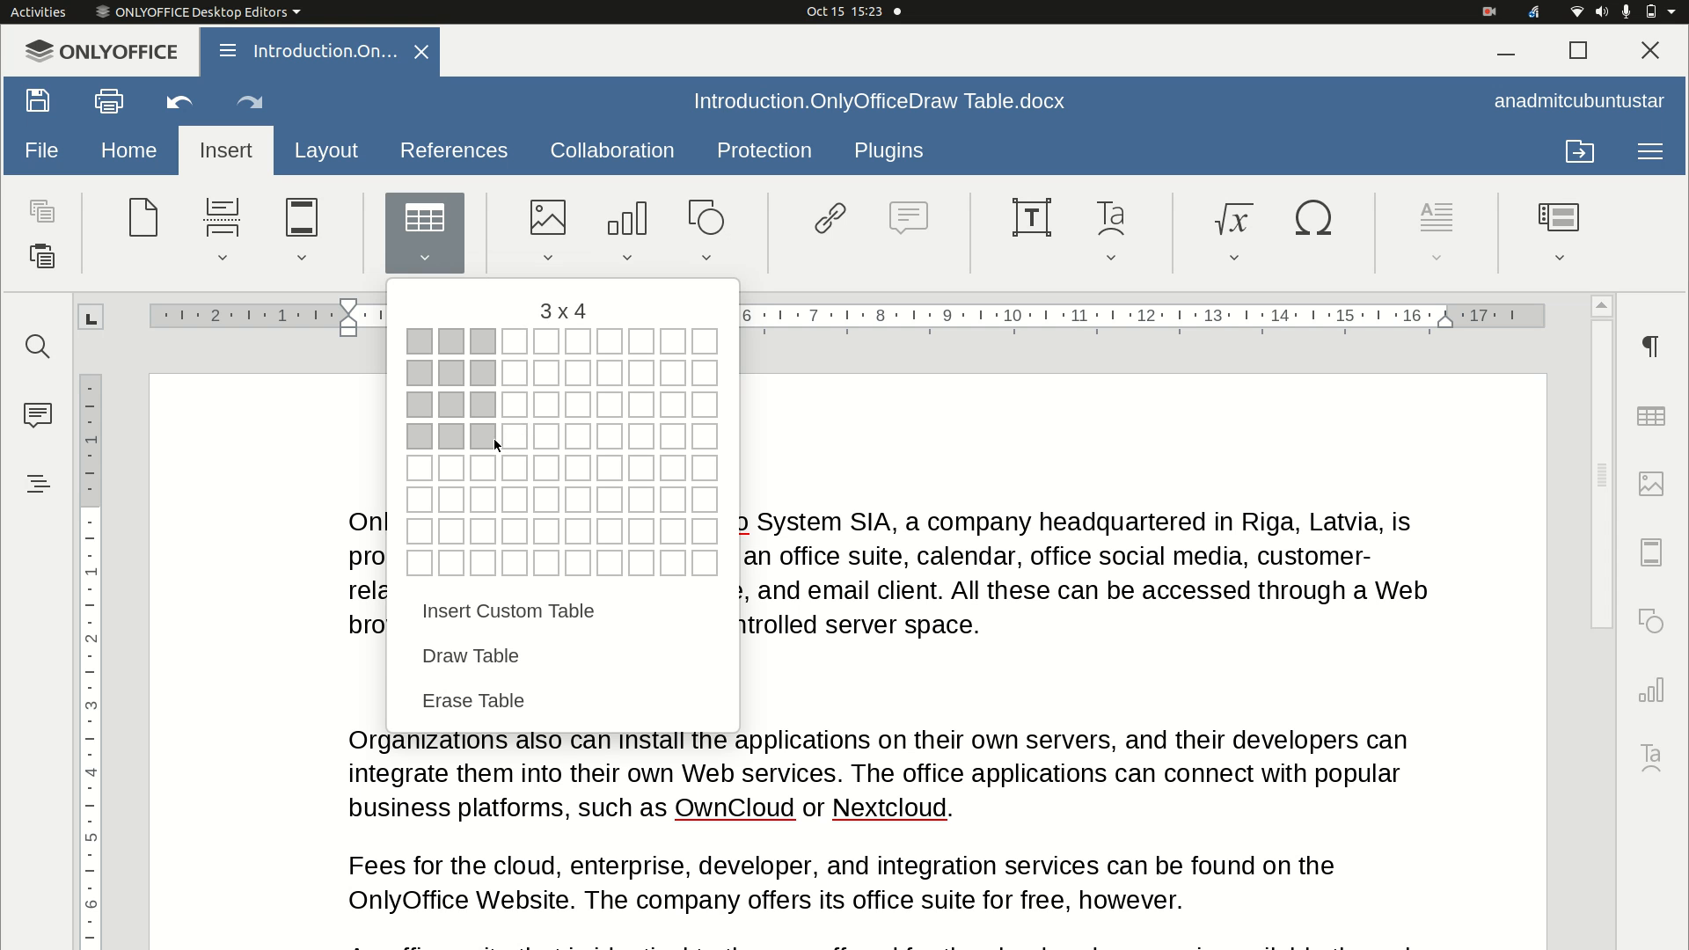
pyautogui.click(498, 655)
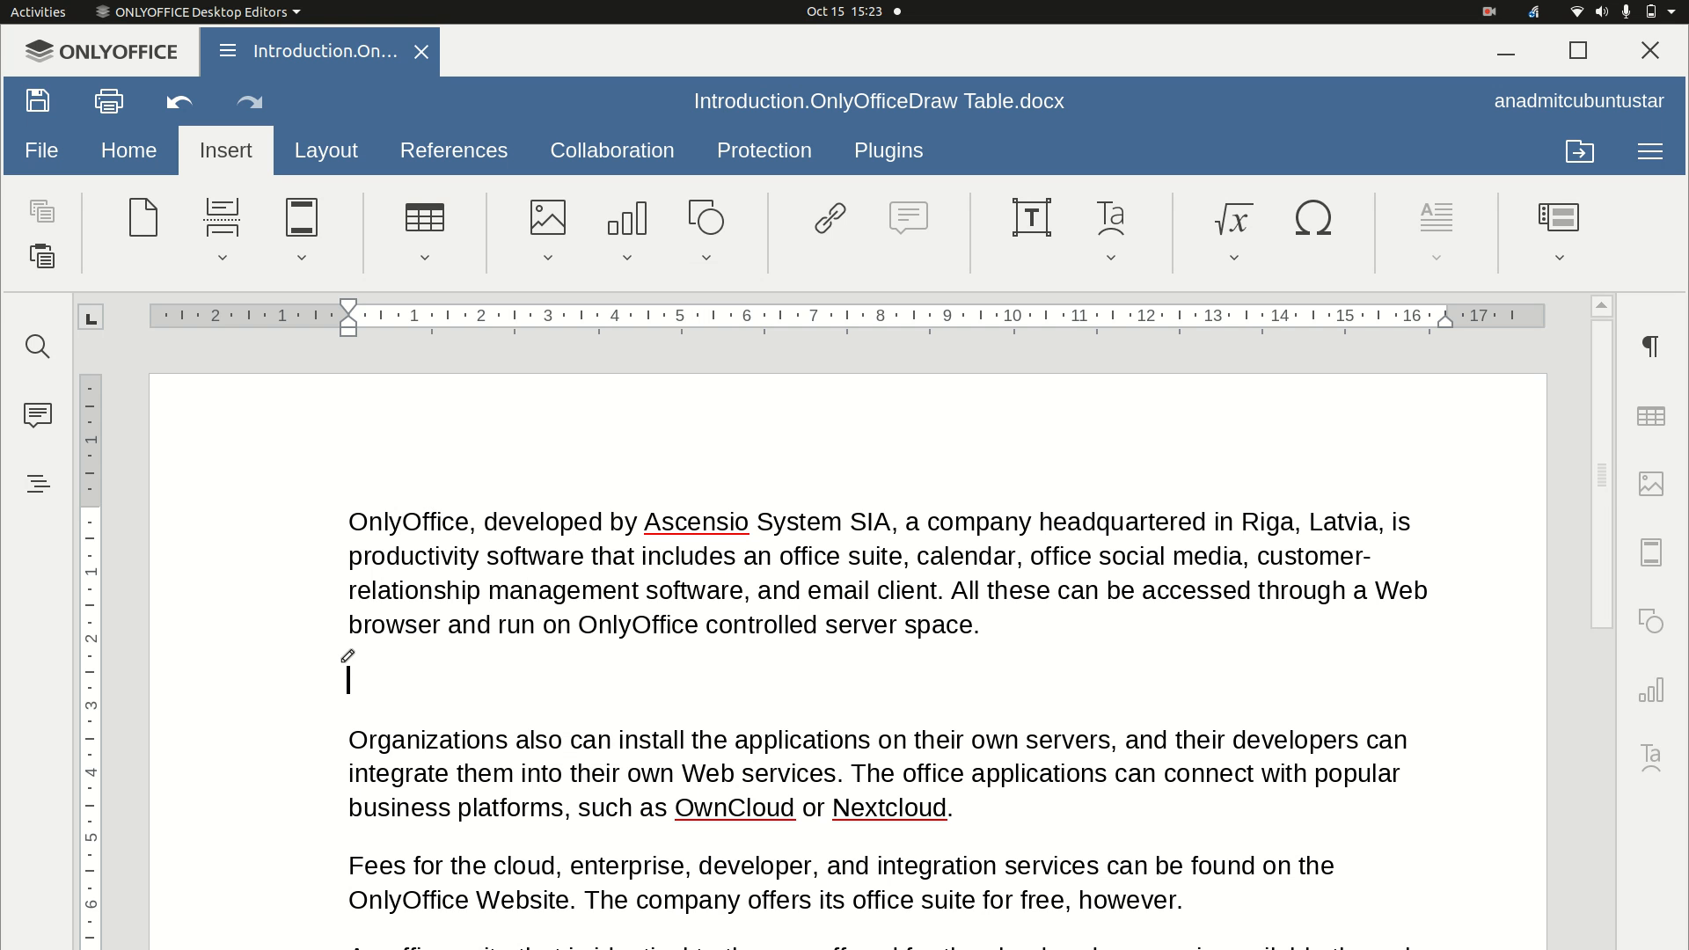
pyautogui.moveTo(345, 662)
pyautogui.mouseDown()
pyautogui.moveTo(509, 742)
pyautogui.moveTo(604, 741)
pyautogui.moveTo(783, 783)
pyautogui.mouseUp()
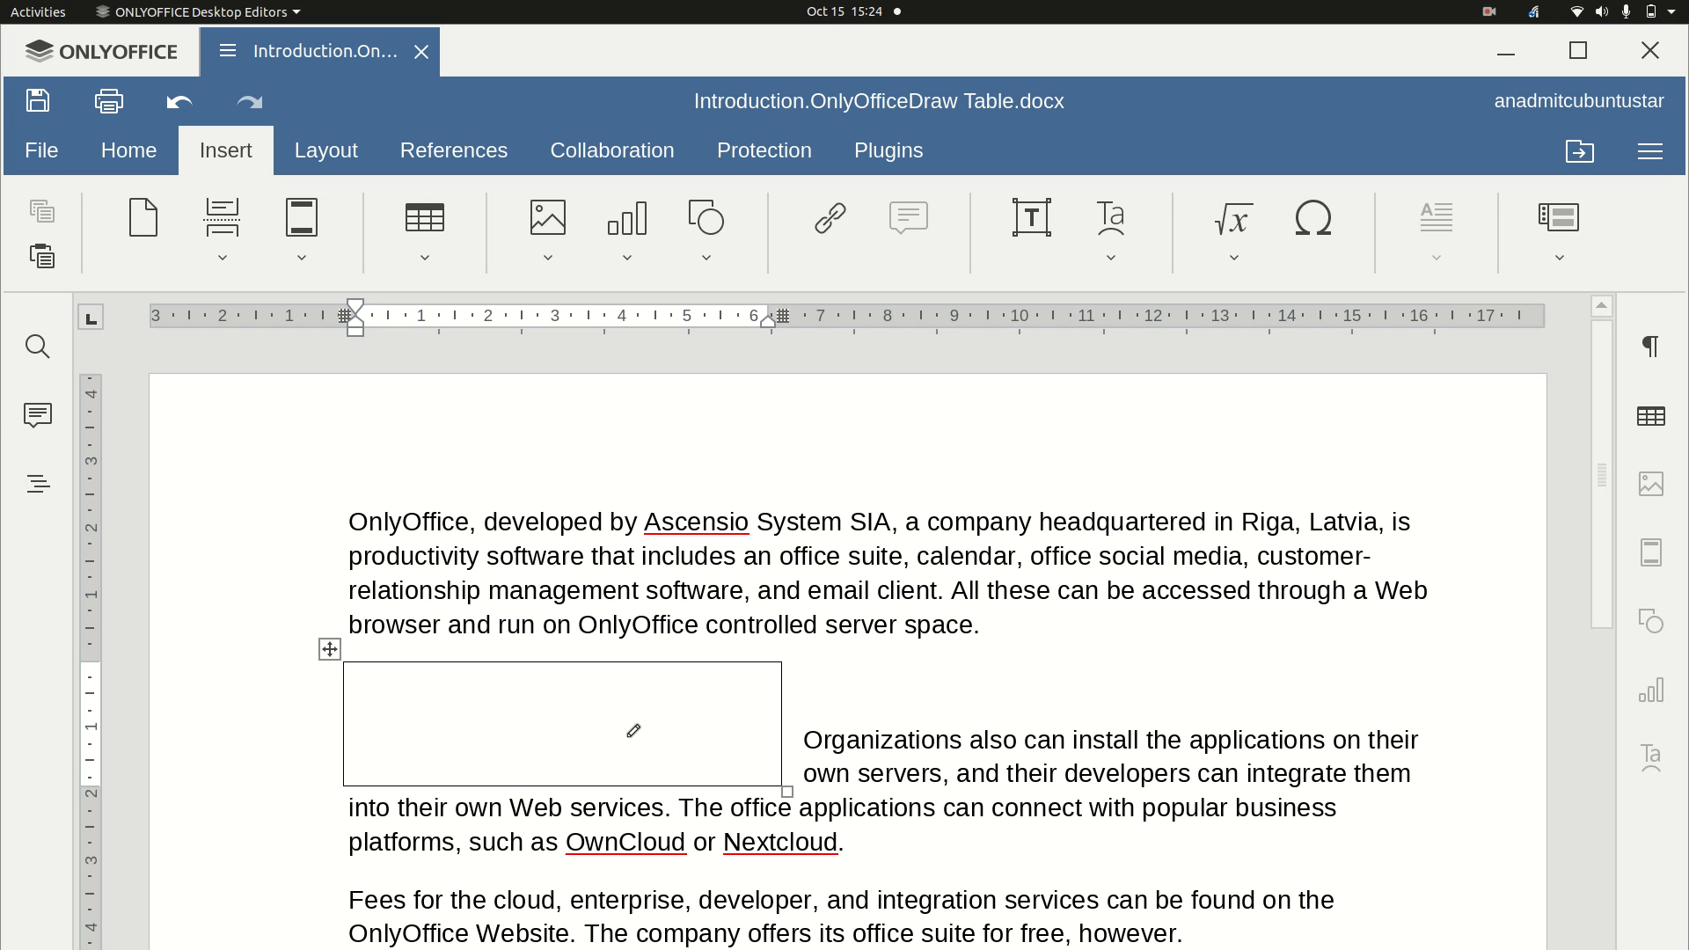
pyautogui.write('Hello world')
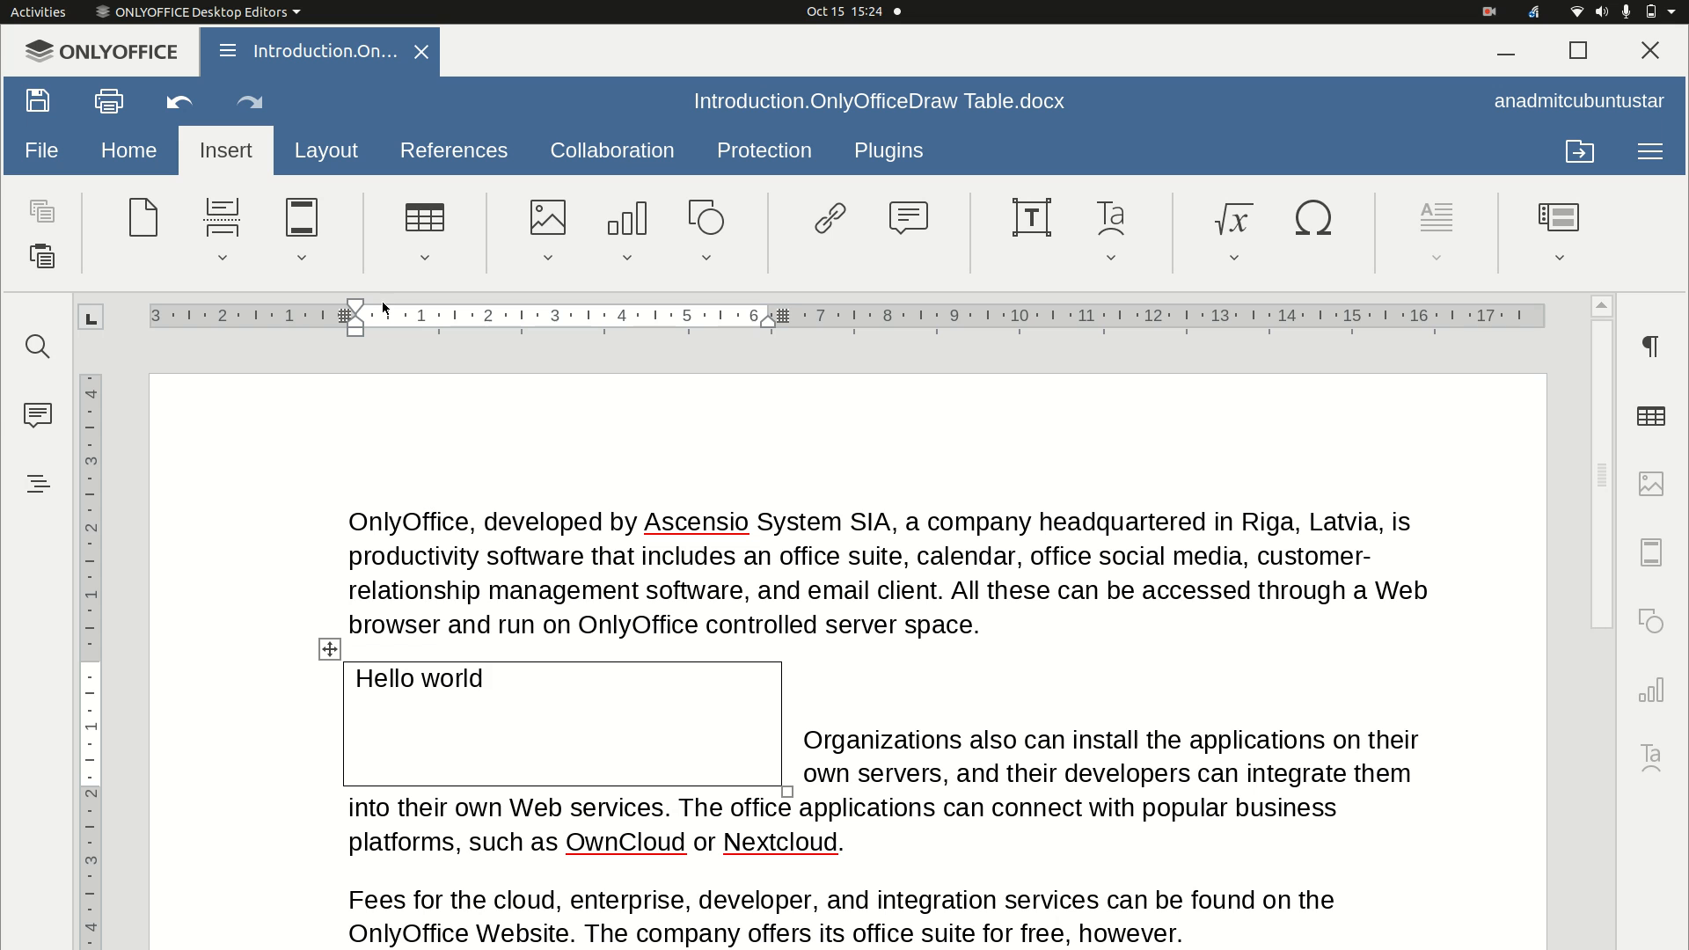
# Step: Divide the drawn table with a vertical line after the text and a full-width horizontal line, and split both right-hand cells horizontally
pyautogui.click(438, 268)
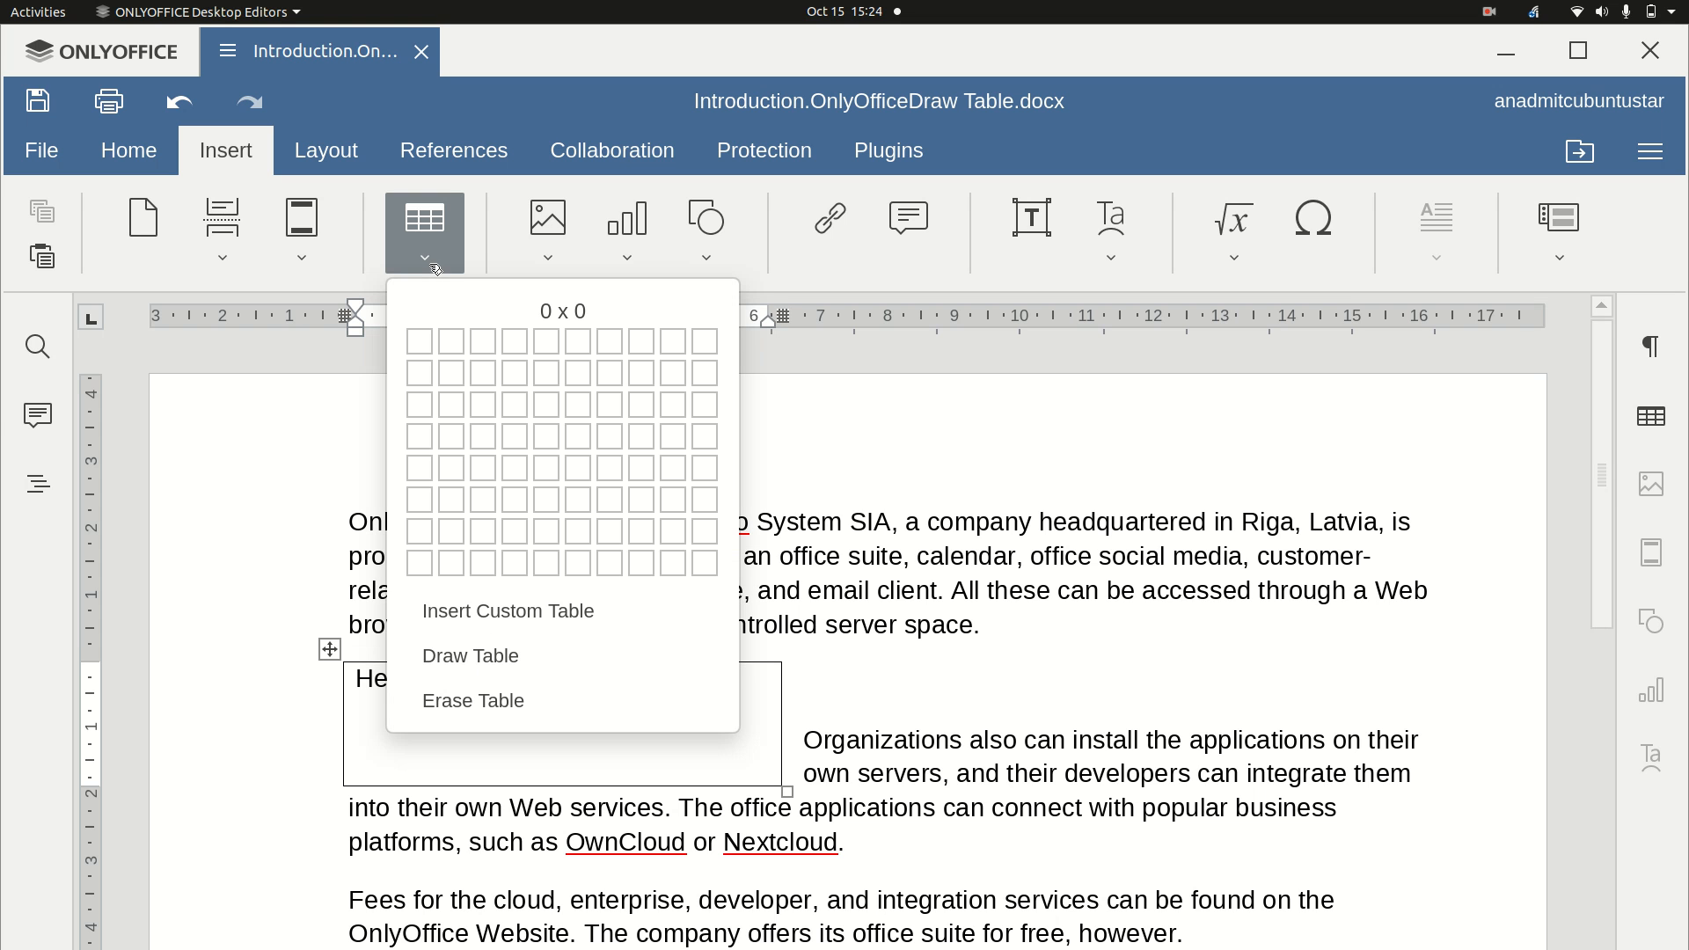
pyautogui.click(473, 658)
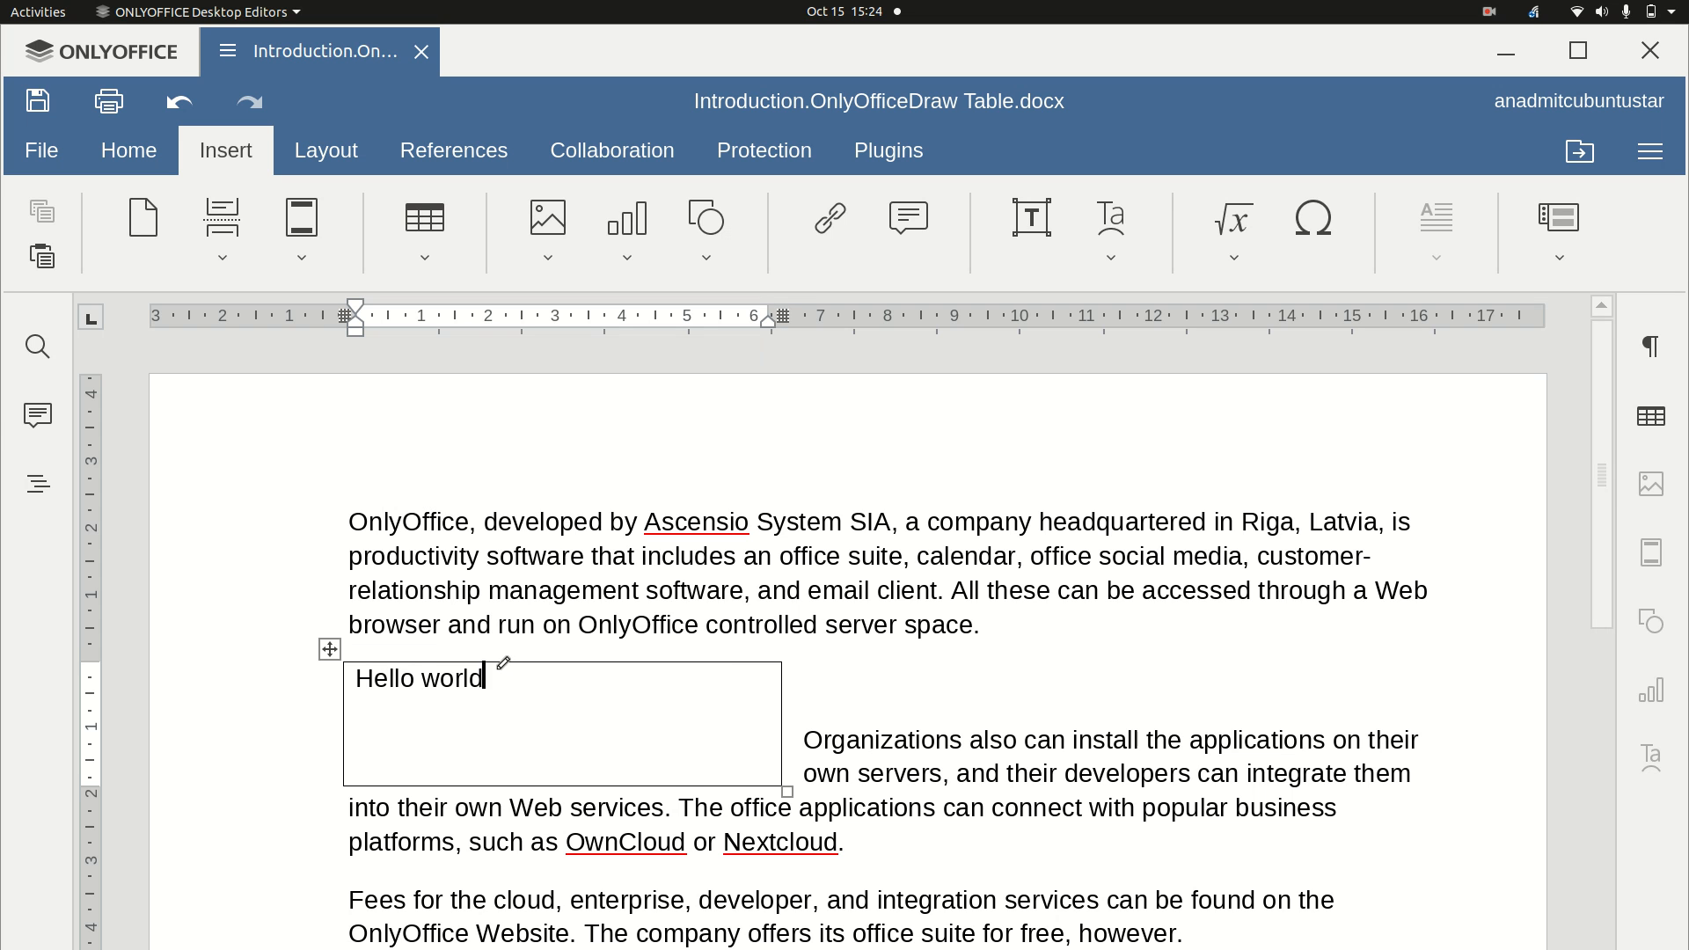
pyautogui.moveTo(503, 662); pyautogui.dragTo(505, 738)
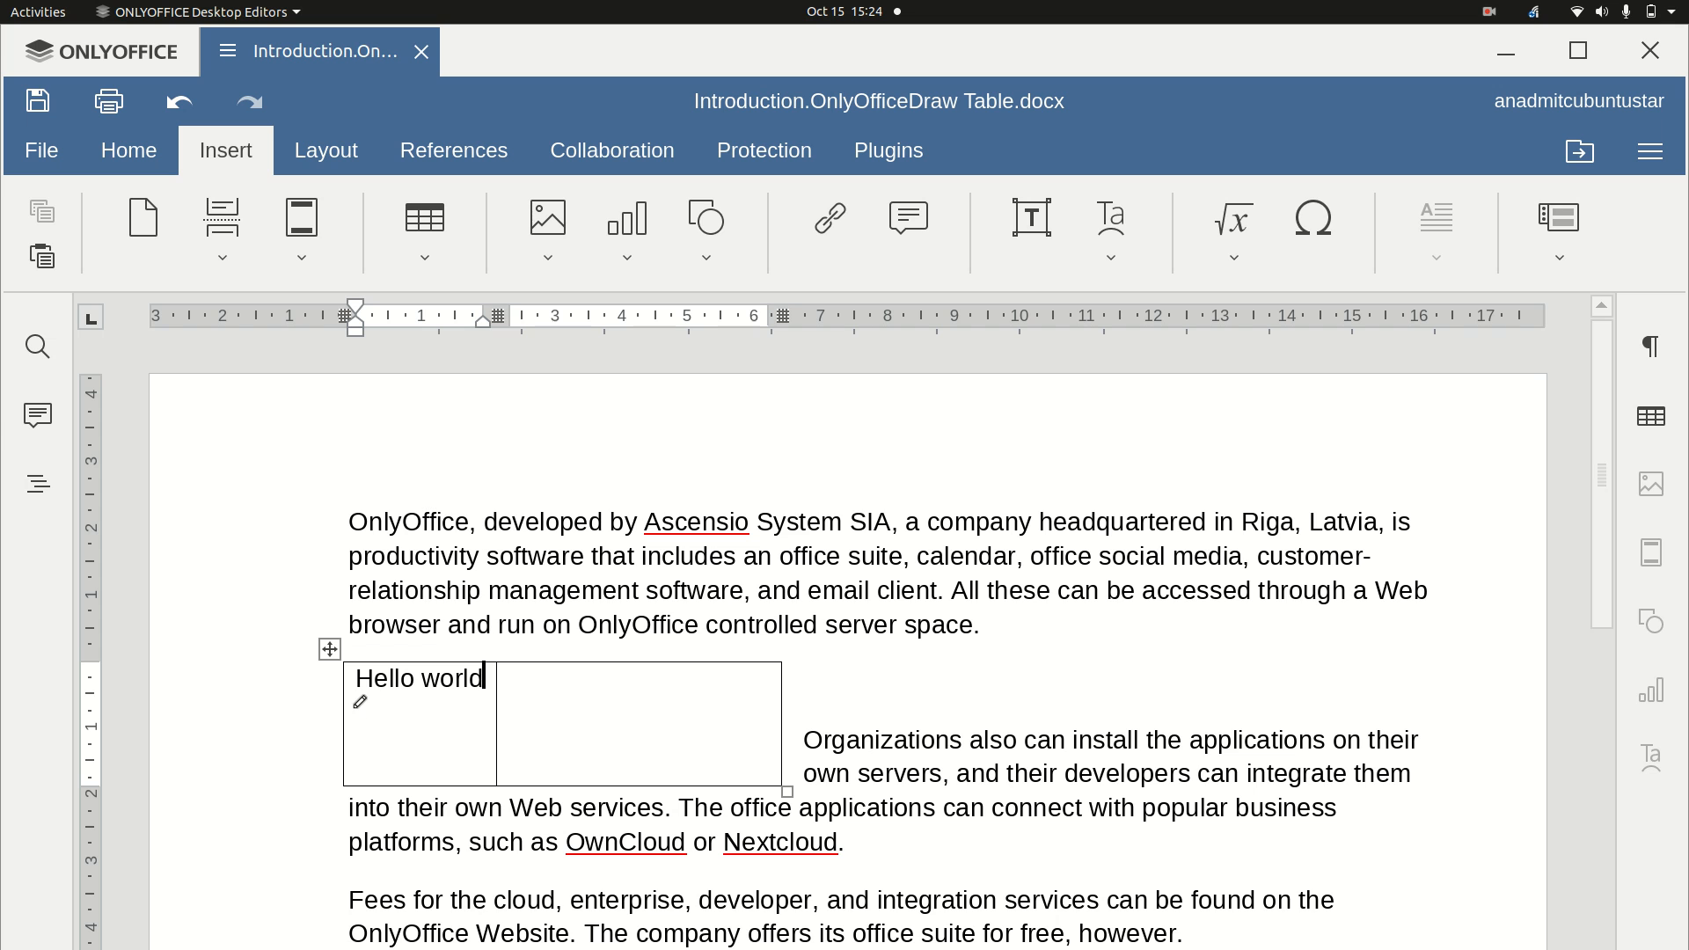
pyautogui.moveTo(358, 701); pyautogui.dragTo(579, 702)
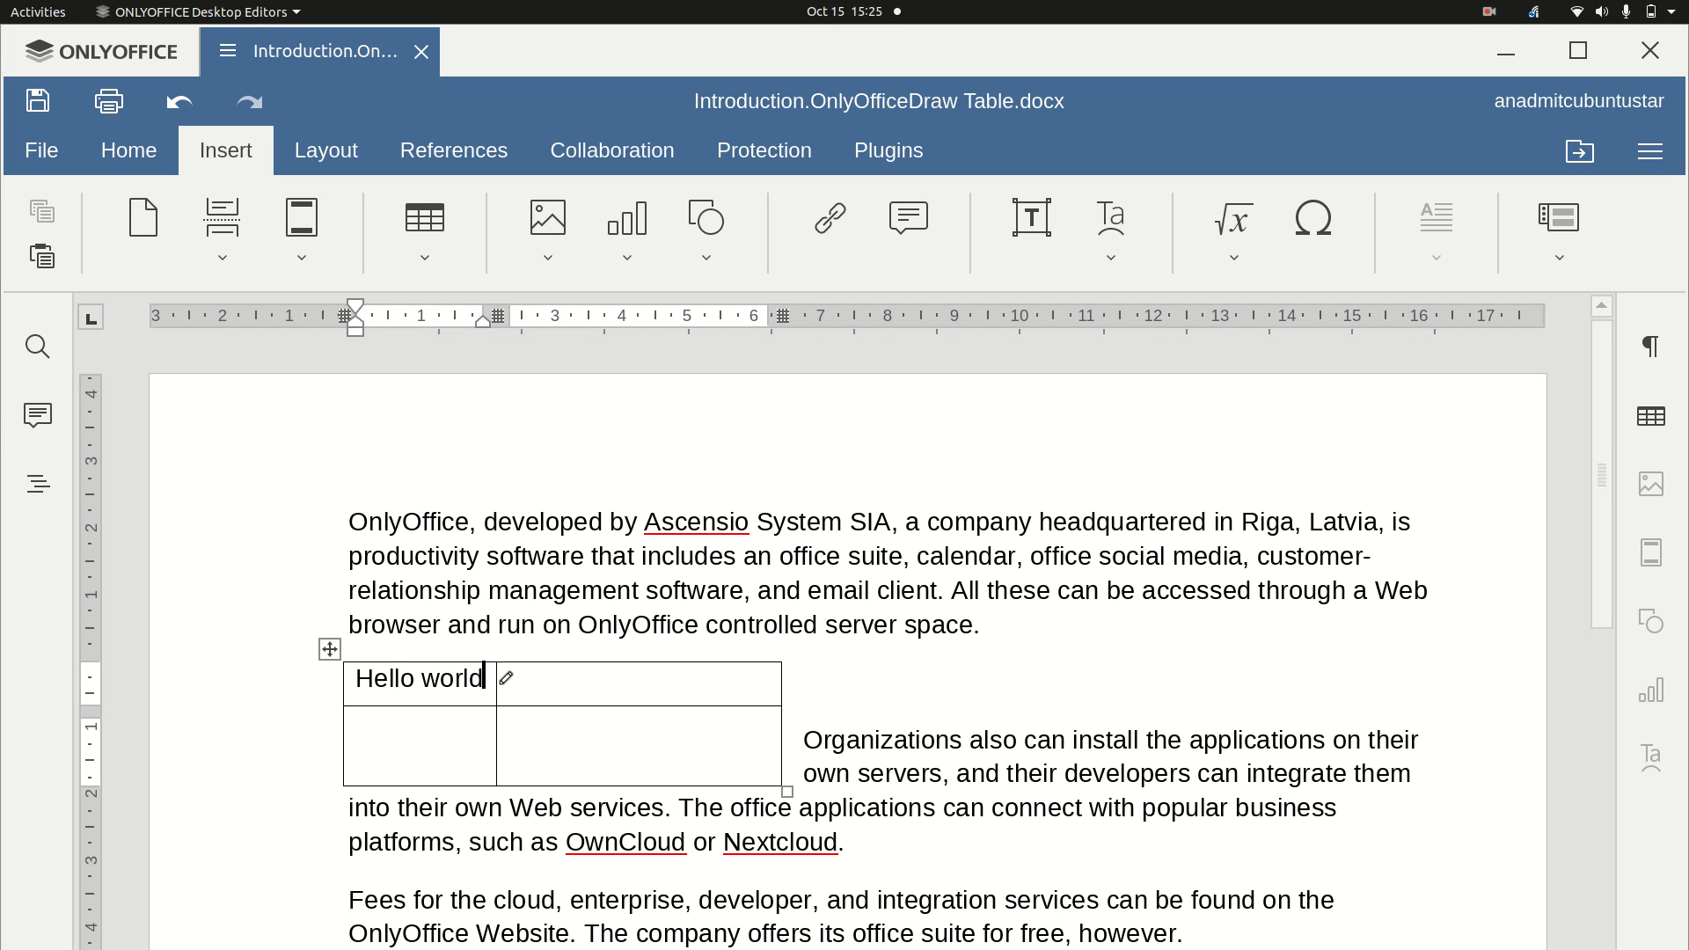
pyautogui.moveTo(501, 681); pyautogui.dragTo(687, 689)
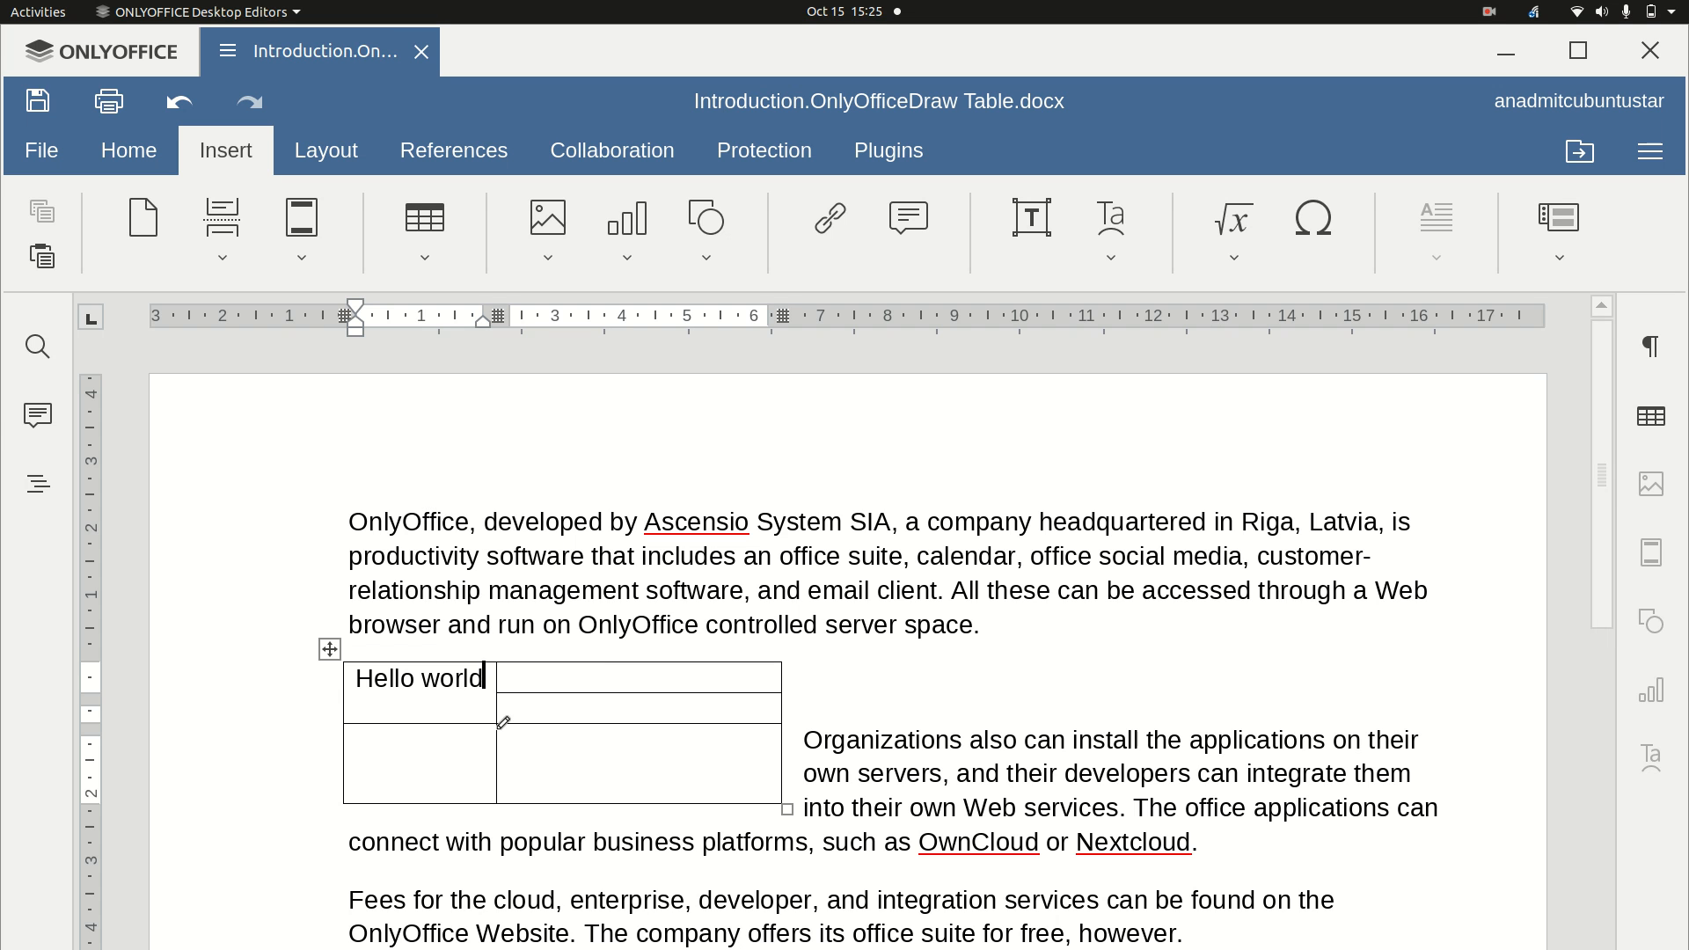
pyautogui.moveTo(504, 759); pyautogui.dragTo(662, 750)
# Step: Replace "Hello world" with "Top left" and enter "Bottom left" in the cell beneath it
pyautogui.press('BackSpace')
pyautogui.press('BackSpace')
pyautogui.press('BackSpace')
pyautogui.press('BackSpace')
pyautogui.press('BackSpace')
pyautogui.press('BackSpace')
pyautogui.press('BackSpace')
pyautogui.press('BackSpace')
pyautogui.press('BackSpace')
pyautogui.press('BackSpace')
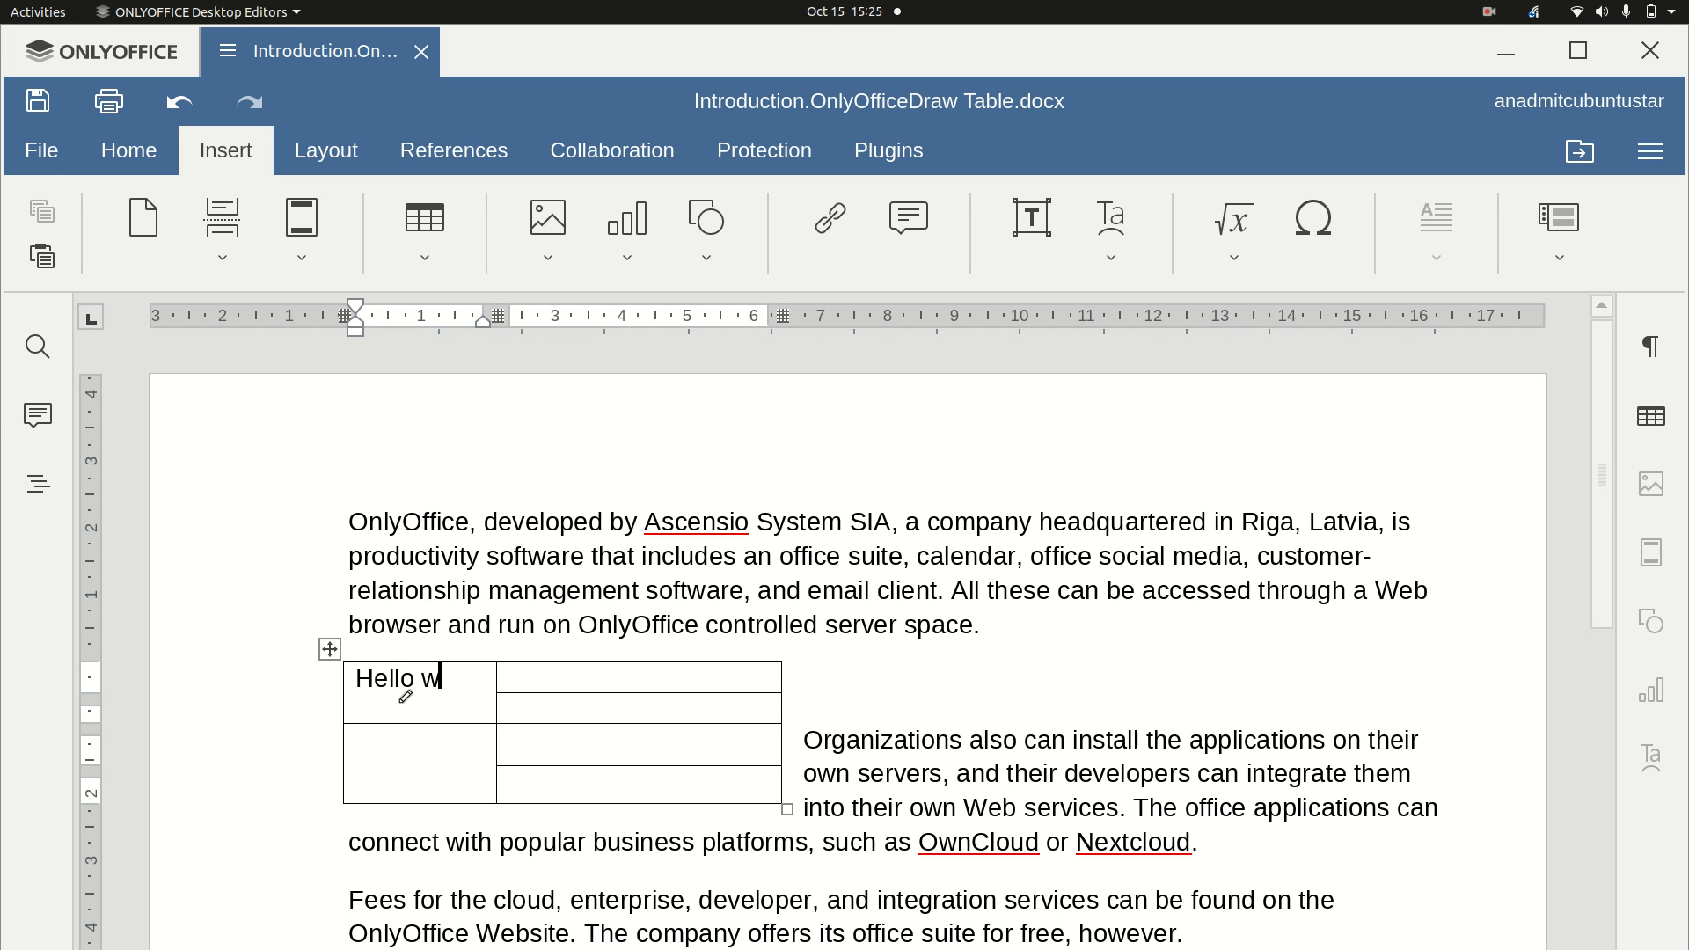
pyautogui.press('BackSpace')
pyautogui.write('Top ')
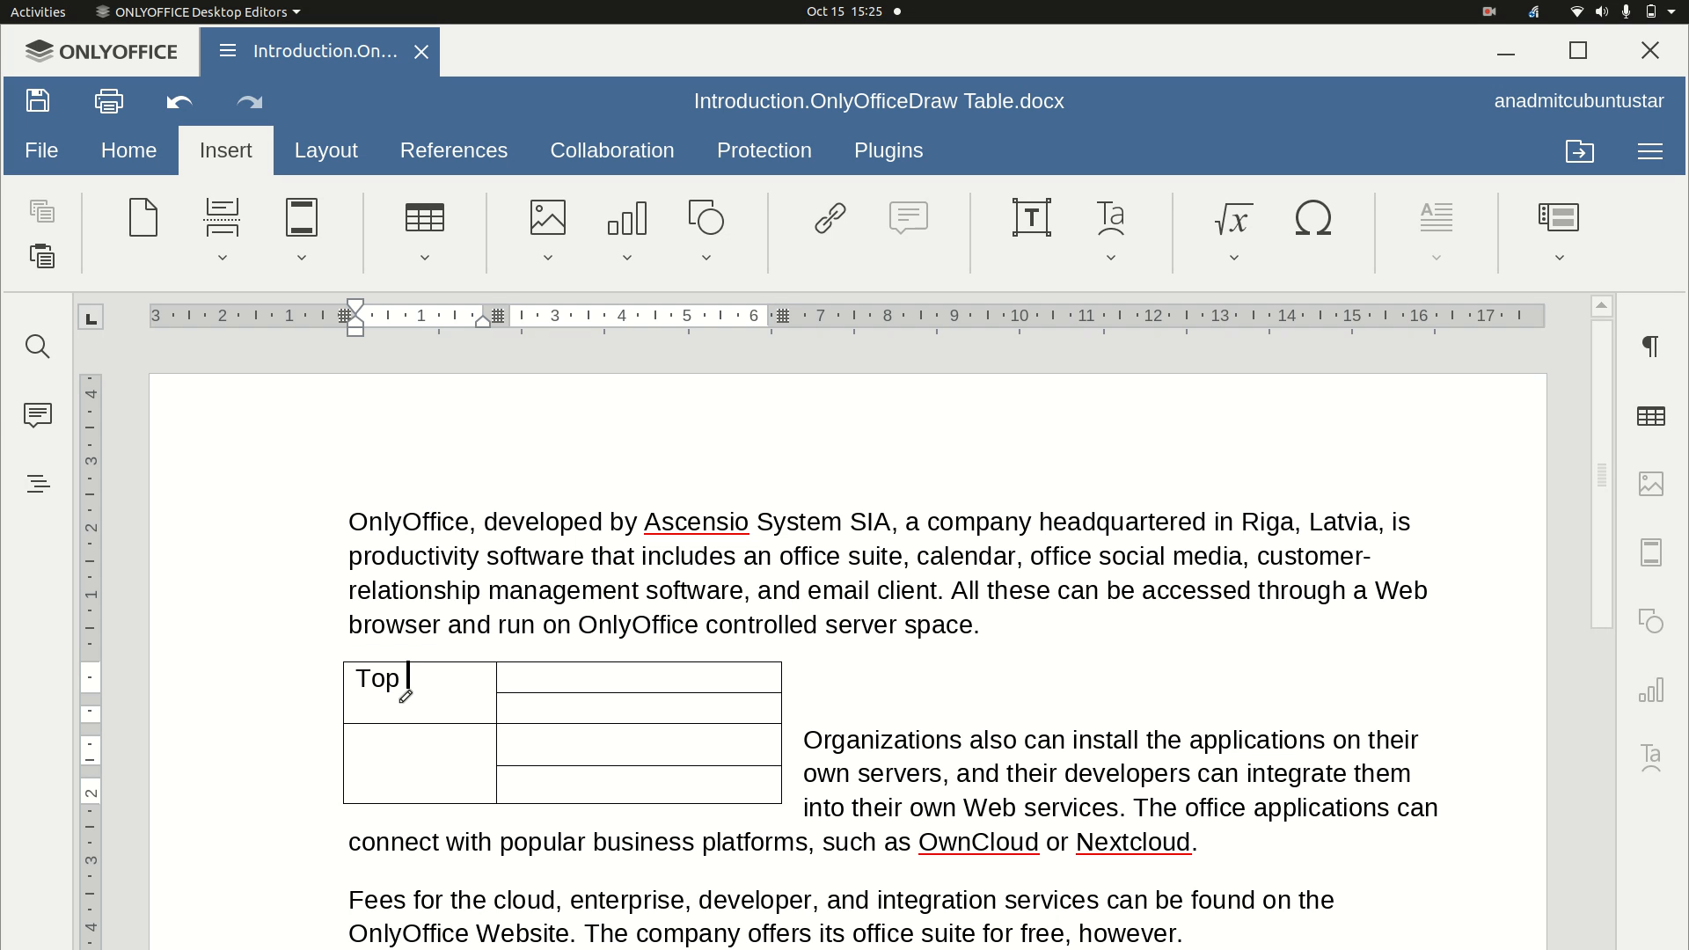
pyautogui.write('left B')
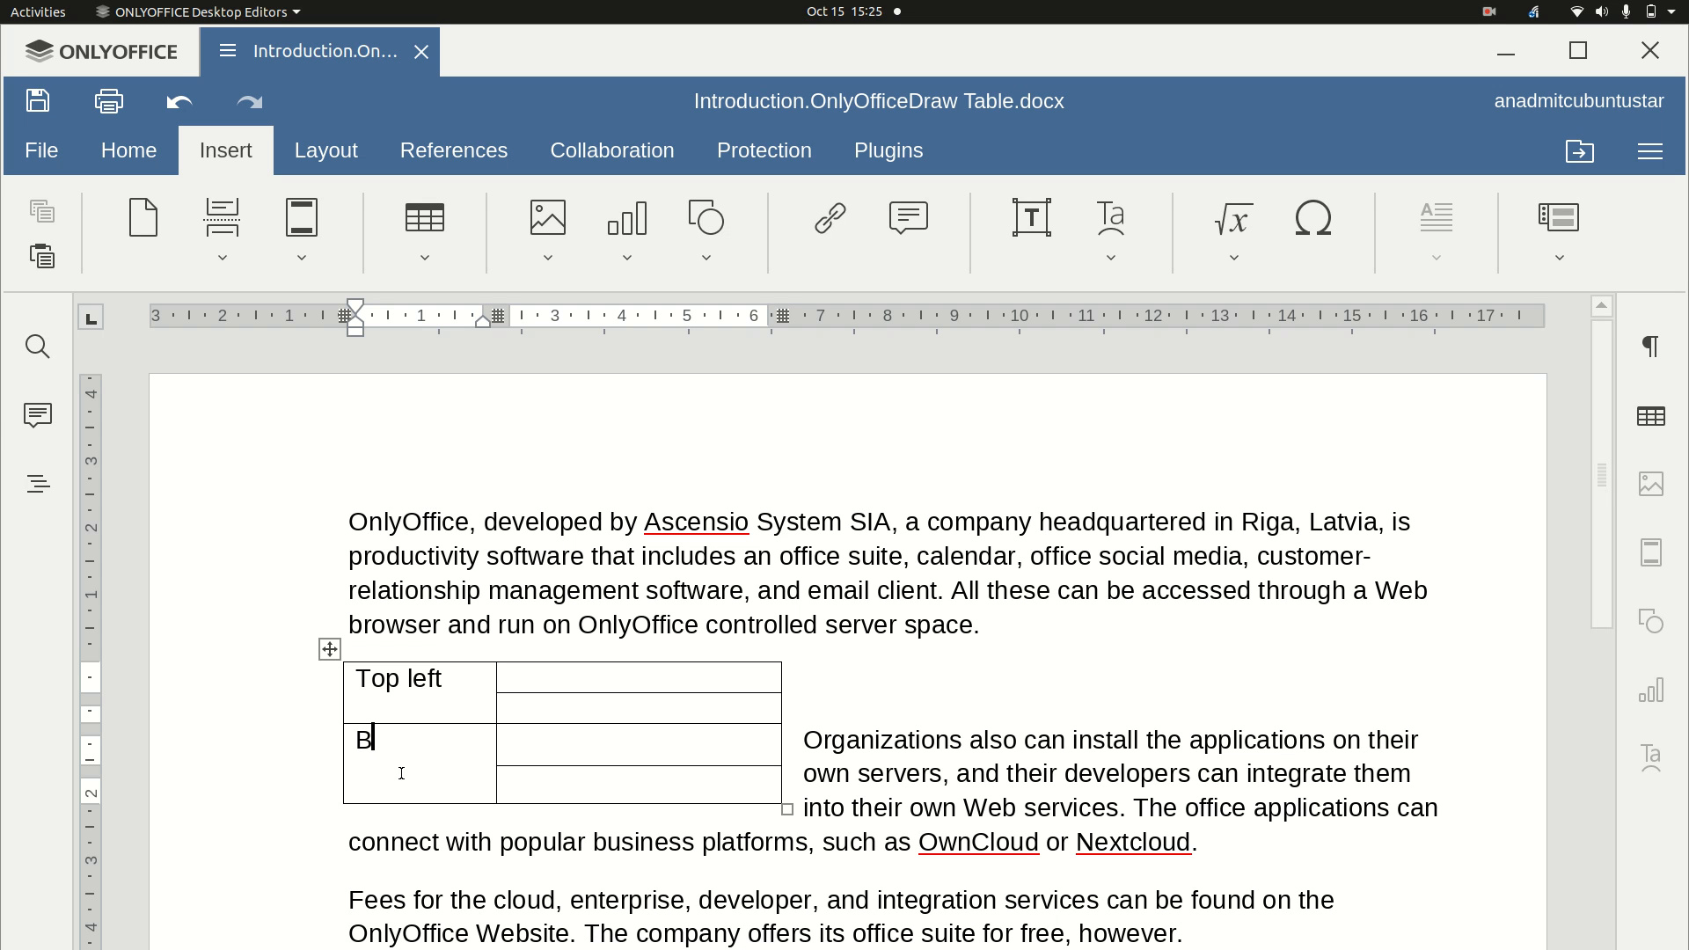
pyautogui.write('ottom left')
# Step: Fill the table's second-column cells from top to bottom with "Top 1", "Top 2", "Bottom 1" and "Bottom 2"
pyautogui.click(573, 676)
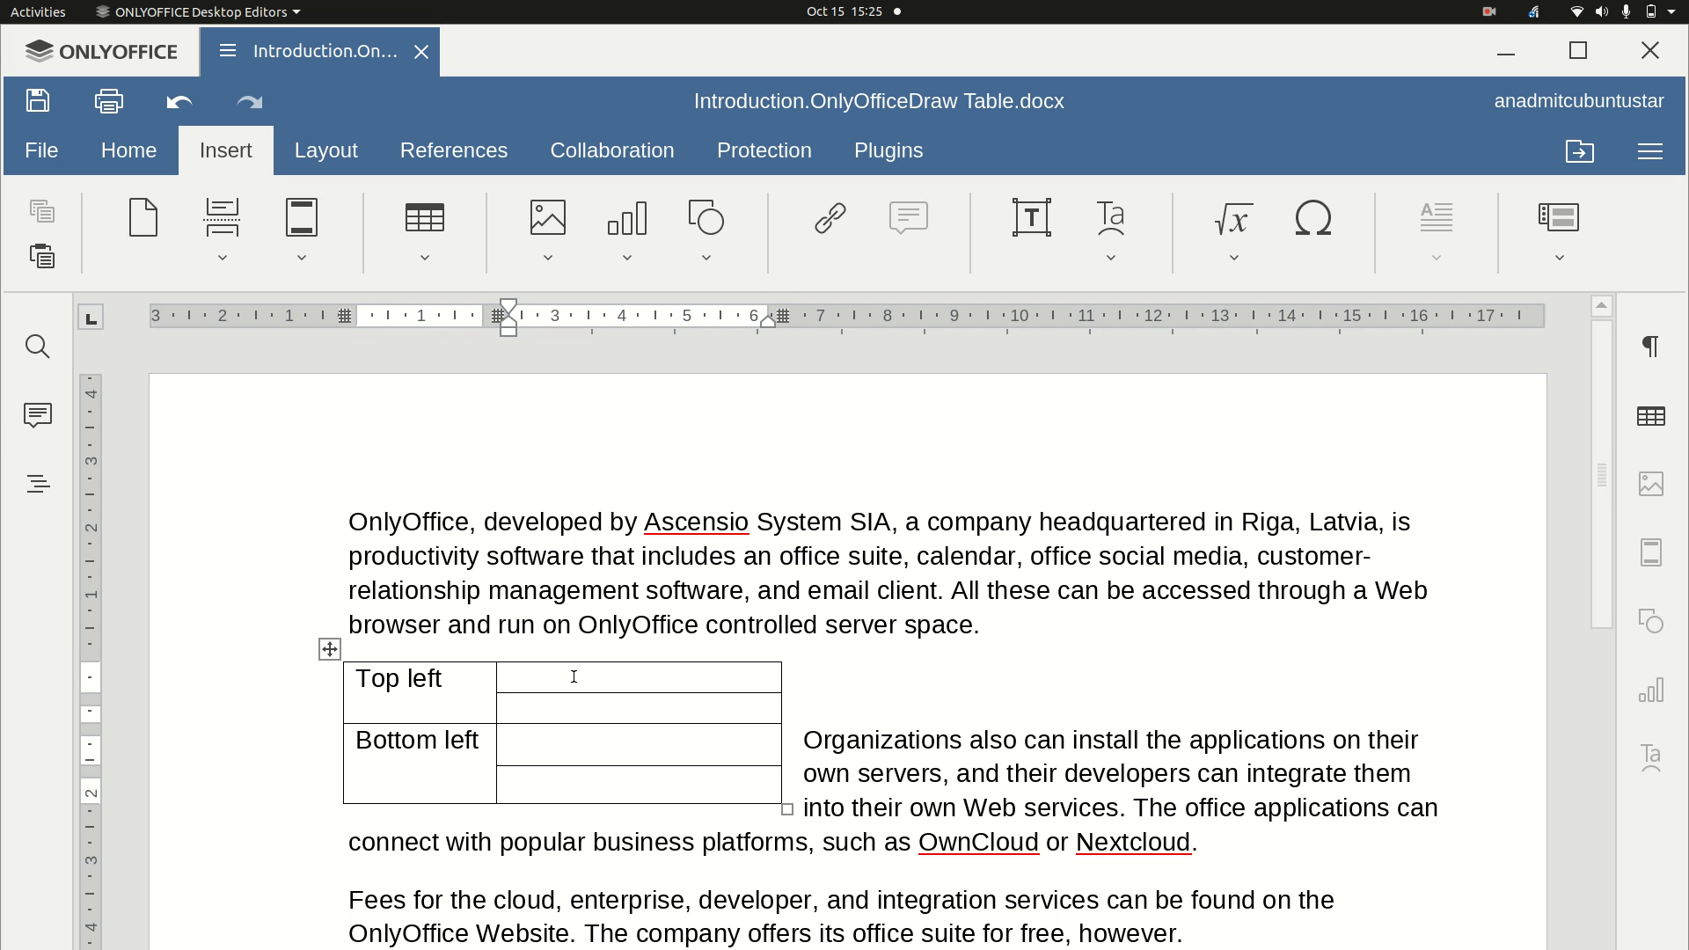
pyautogui.write('Top 1')
pyautogui.click(580, 710)
pyautogui.write('Top 2')
pyautogui.click(560, 744)
pyautogui.write('B')
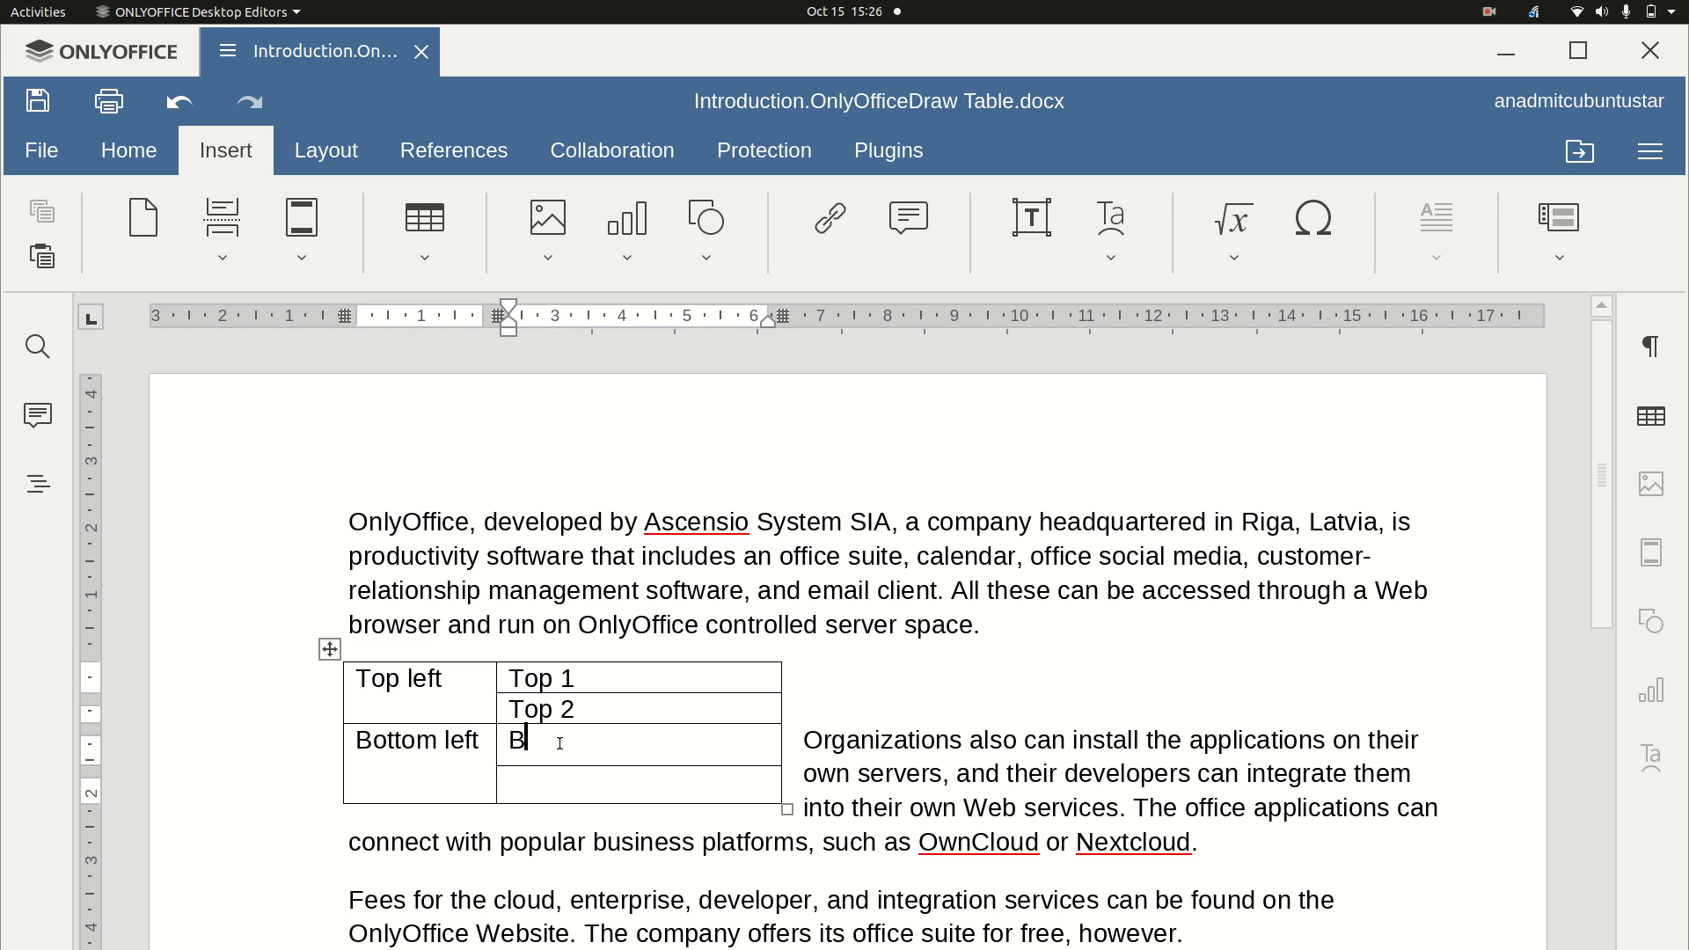
pyautogui.write('ottom 1')
pyautogui.click(523, 782)
pyautogui.write('Bottom 2')
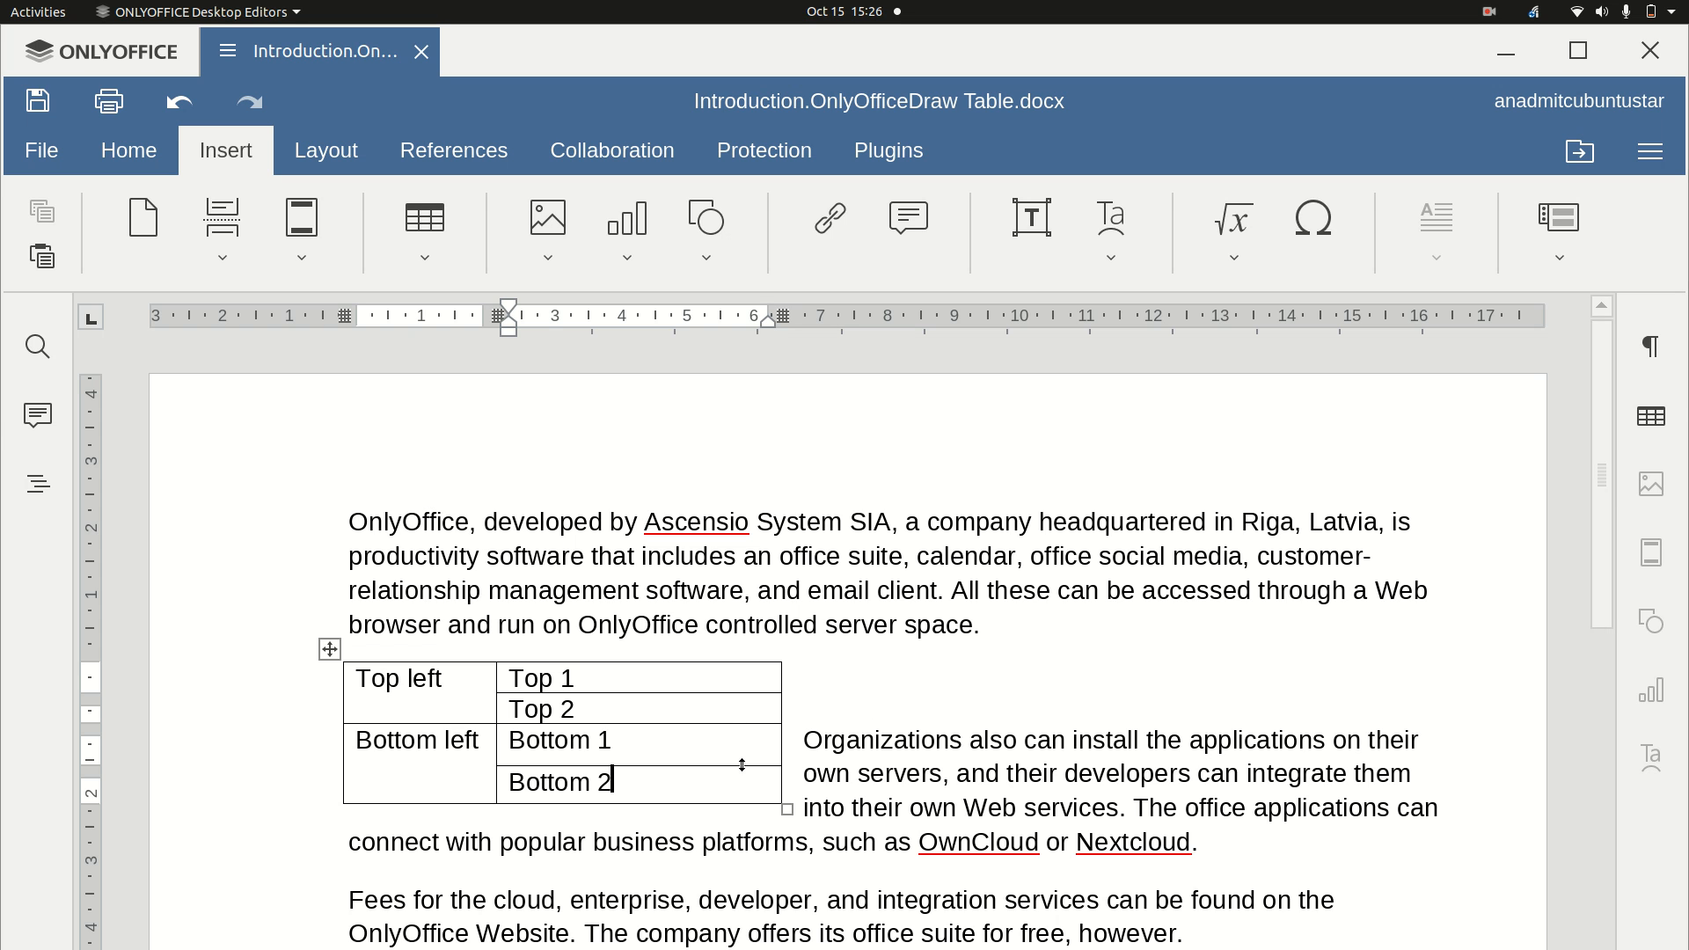
# Step: Move the whole table down and to the right, into the middle of the text spanning the second and third paragraphs
pyautogui.click(327, 632)
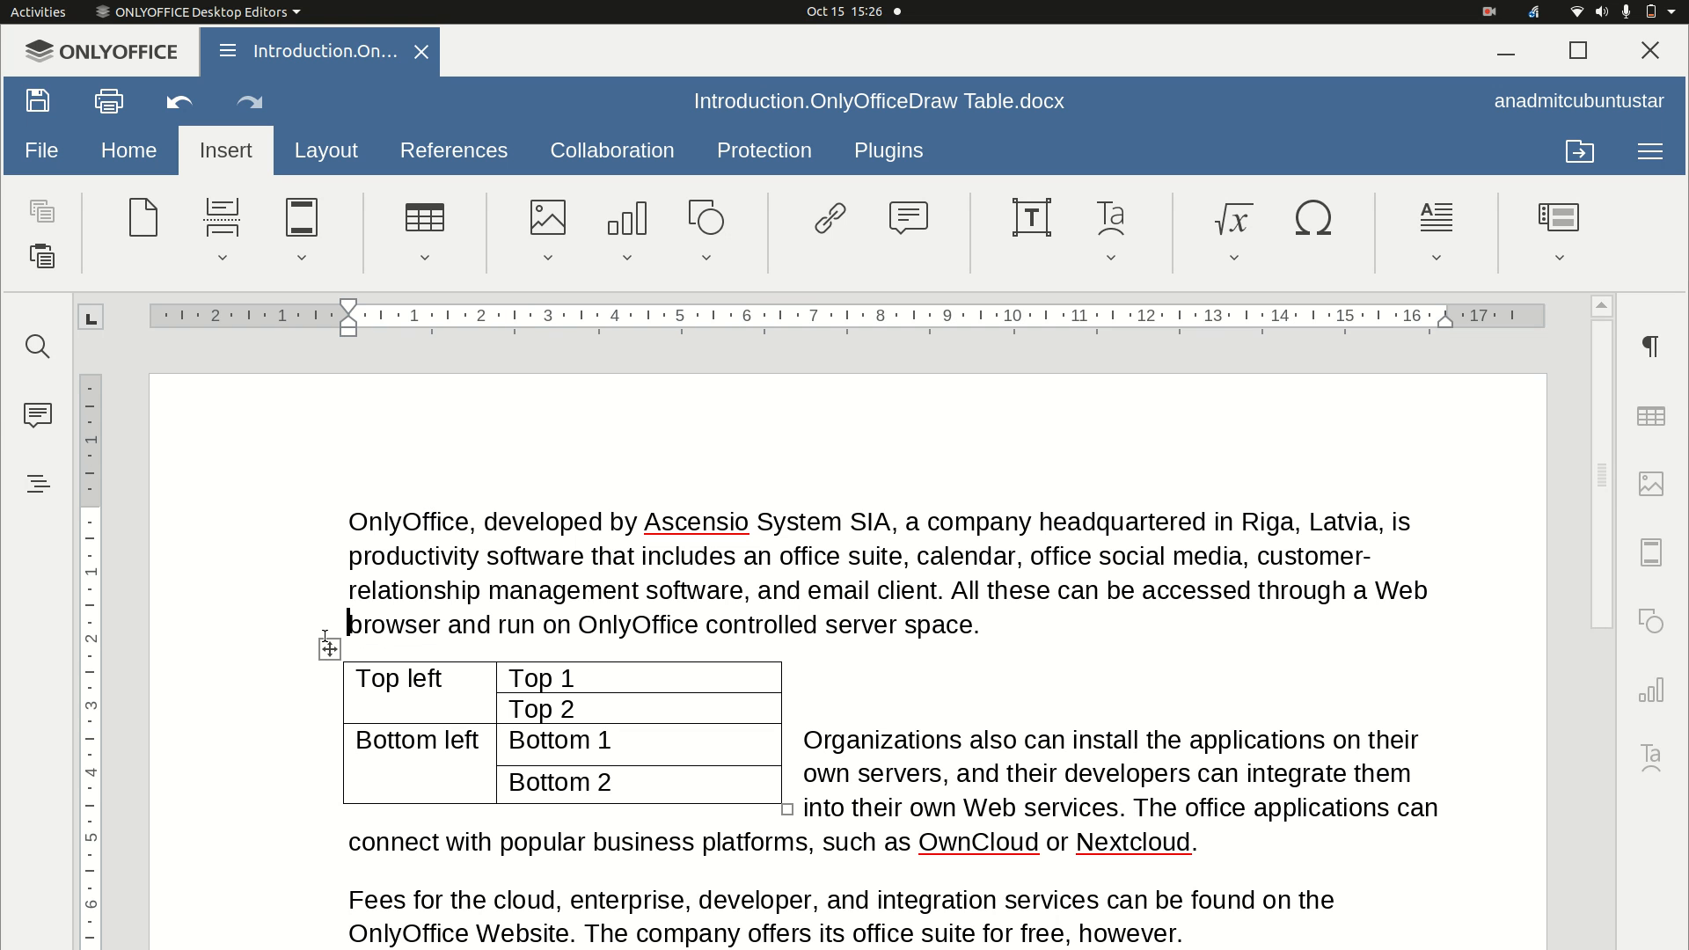
pyautogui.moveTo(330, 650); pyautogui.dragTo(371, 737)
pyautogui.moveTo(329, 649); pyautogui.dragTo(603, 789)
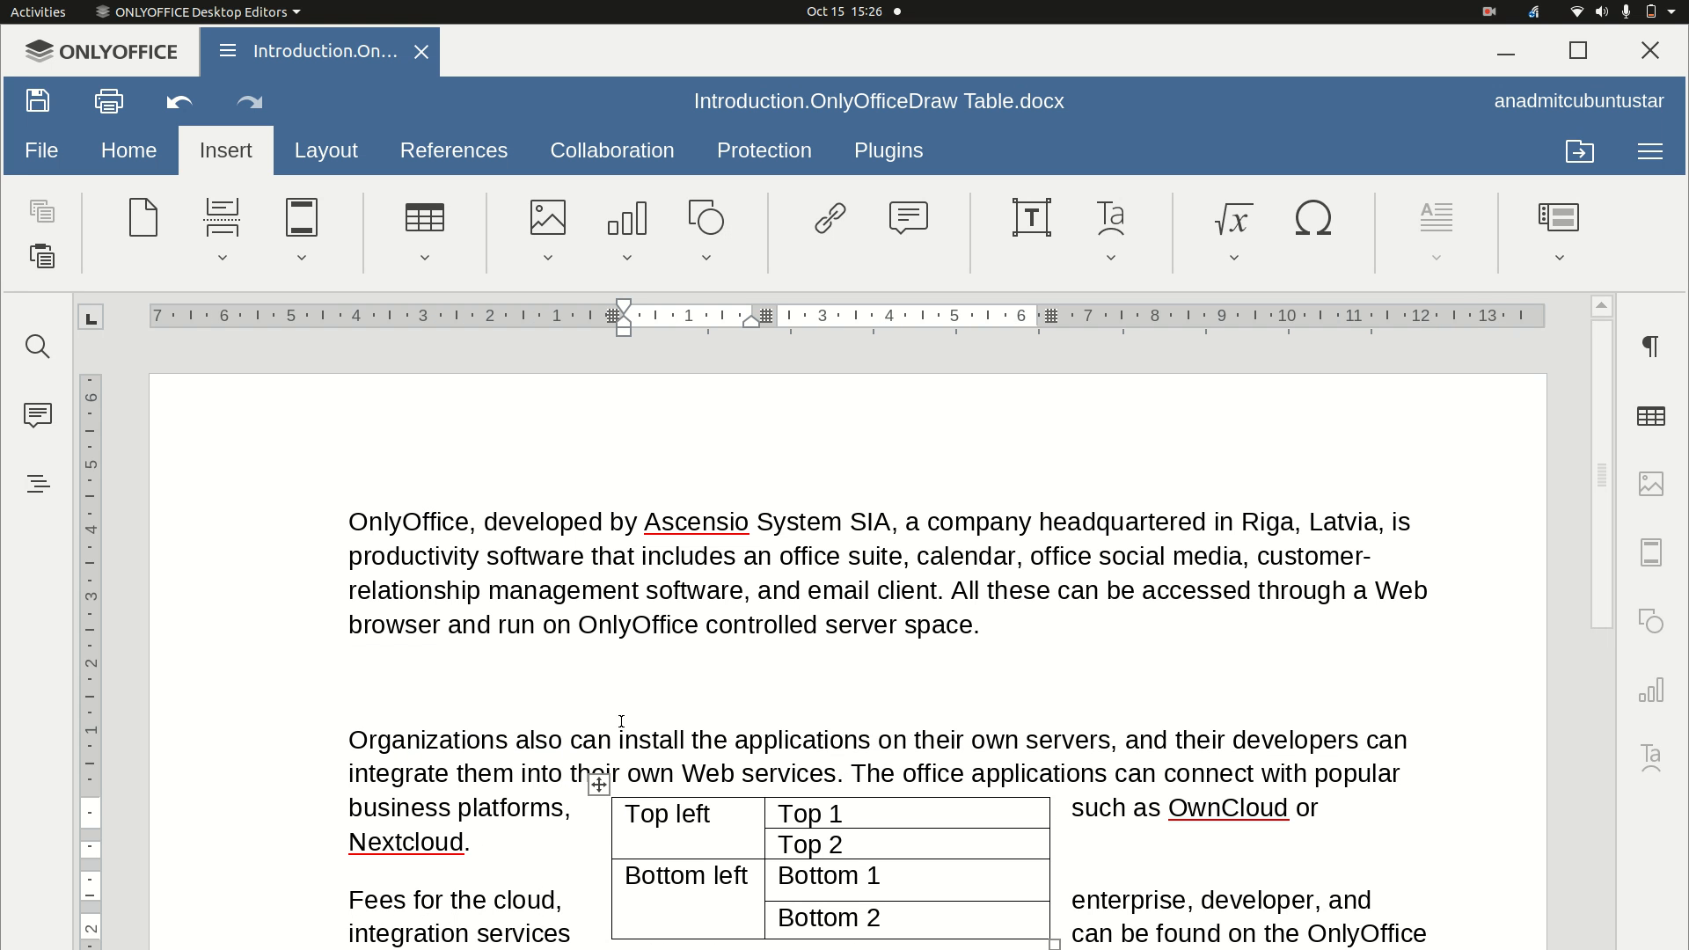
pyautogui.scroll(-5, 621, 721)
pyautogui.scroll(1, 621, 721)
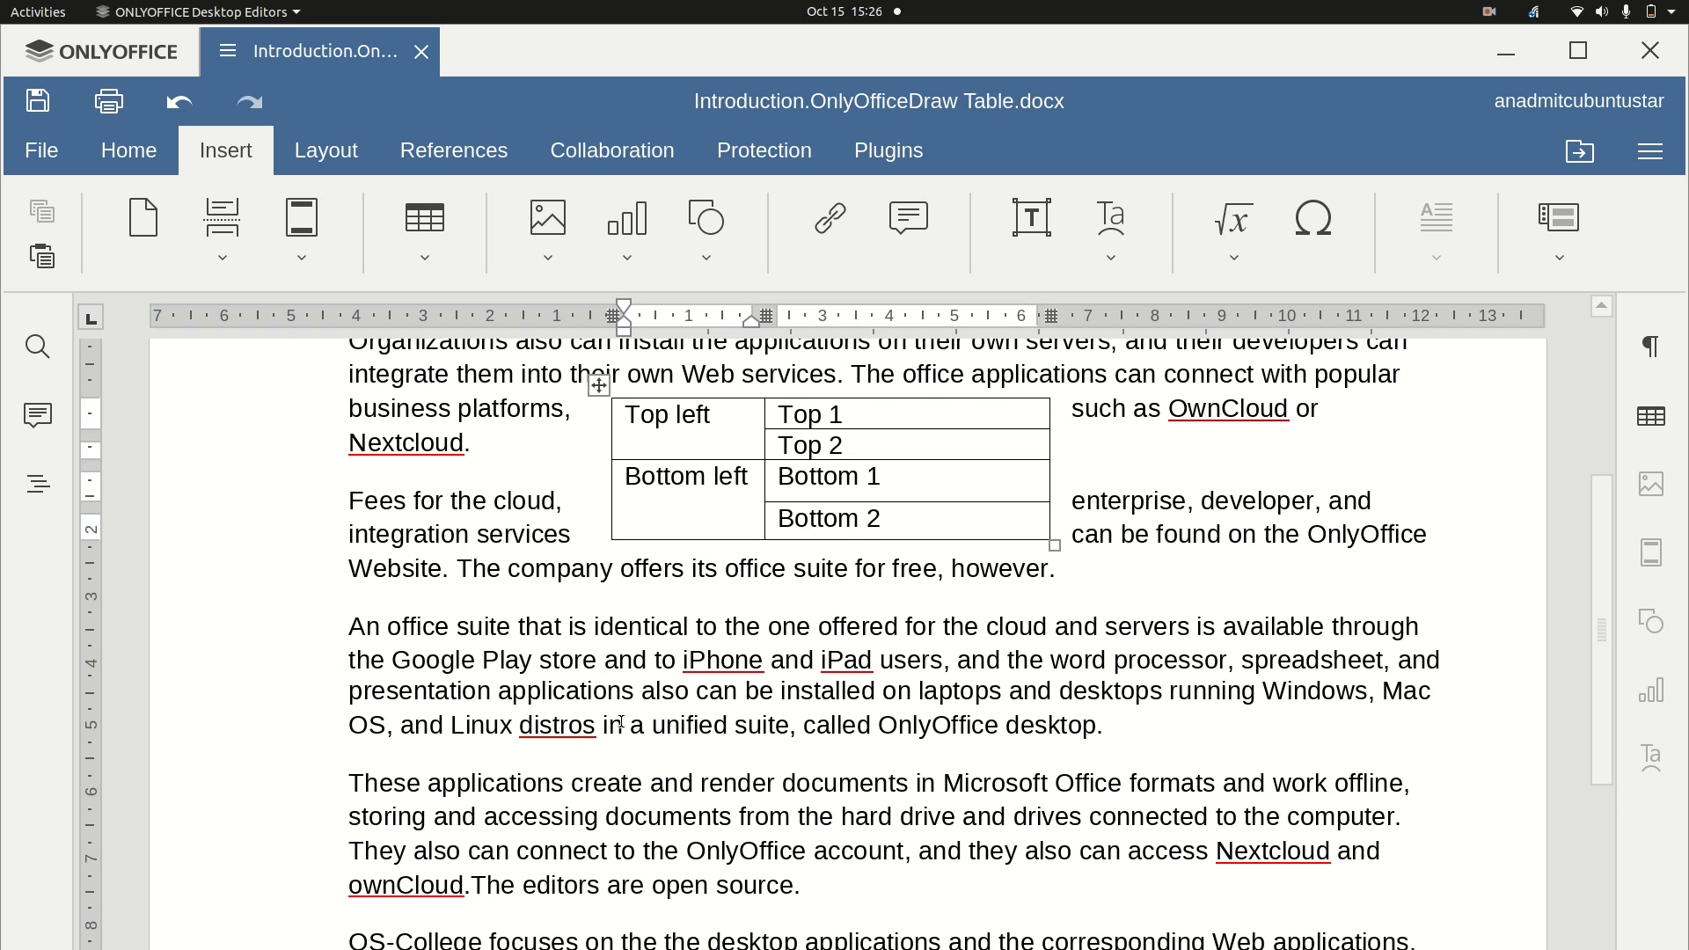